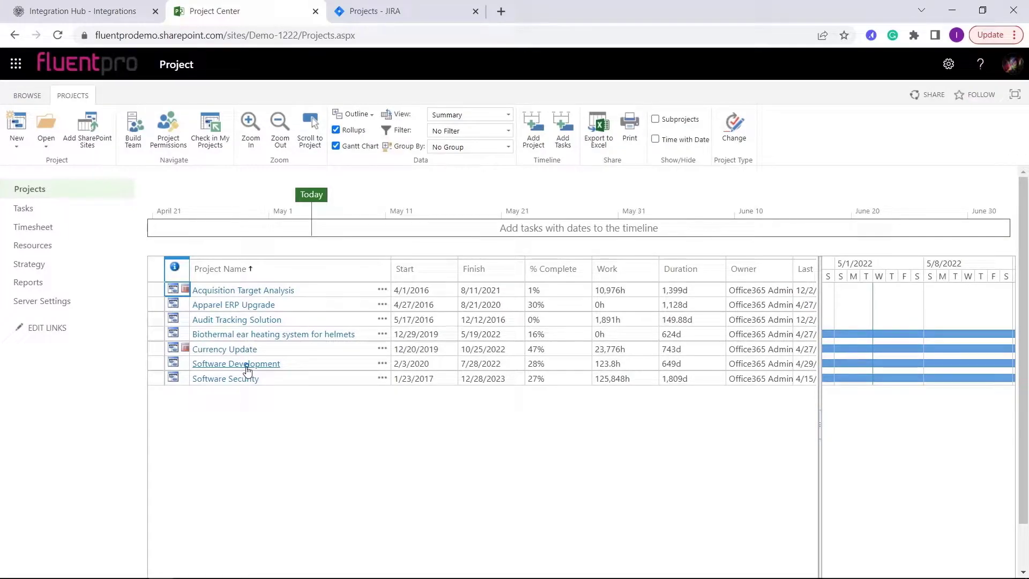
Set the Software Development project's Jira Project field to 'Software Development' and save.
{"action": "left_click", "coordinate": [246, 366]}
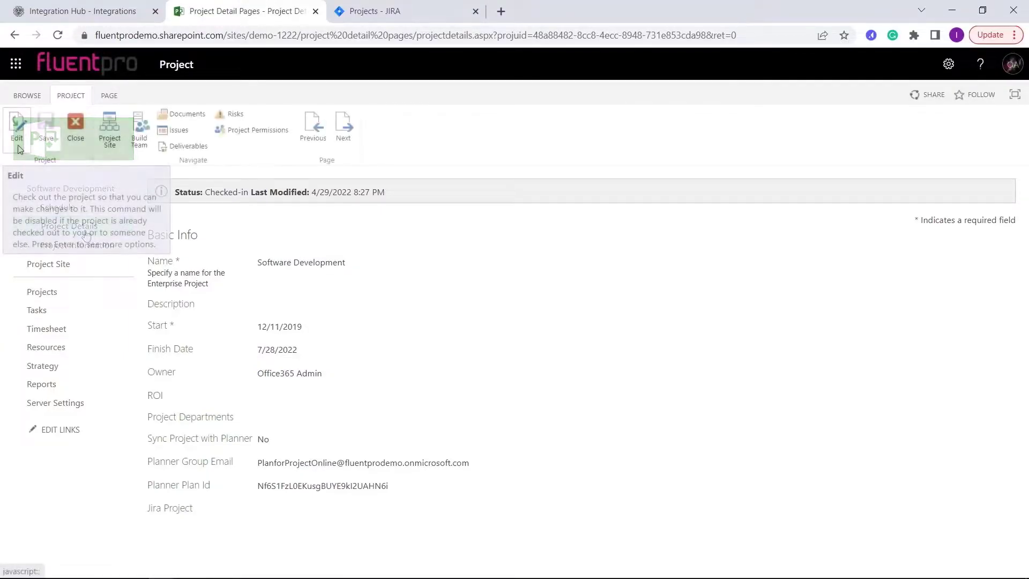
{"action": "left_click", "coordinate": [20, 143]}
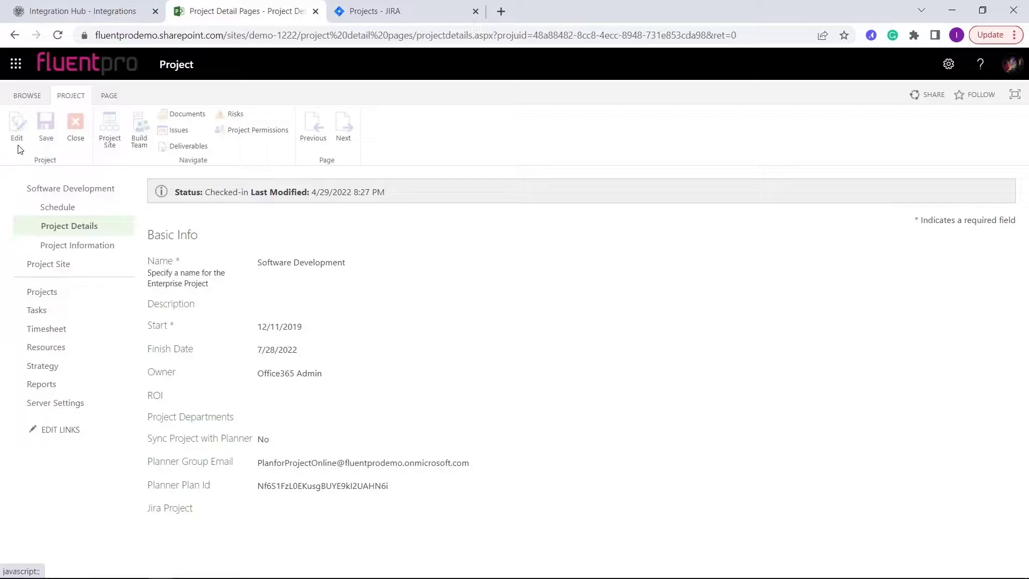
{"action": "left_click", "coordinate": [317, 531]}
{"action": "type", "text": "Software Development"}
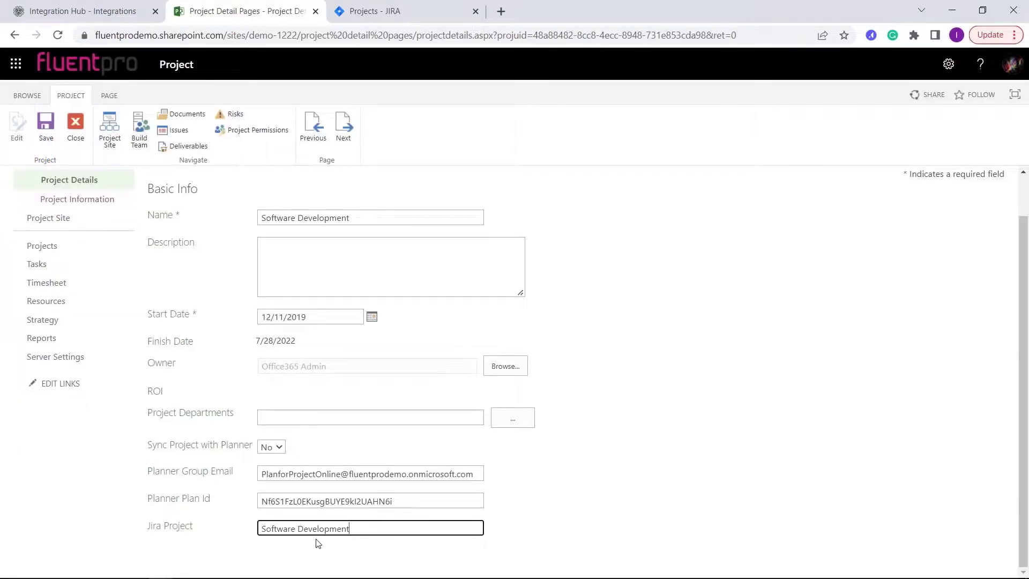
{"action": "left_click", "coordinate": [316, 543]}
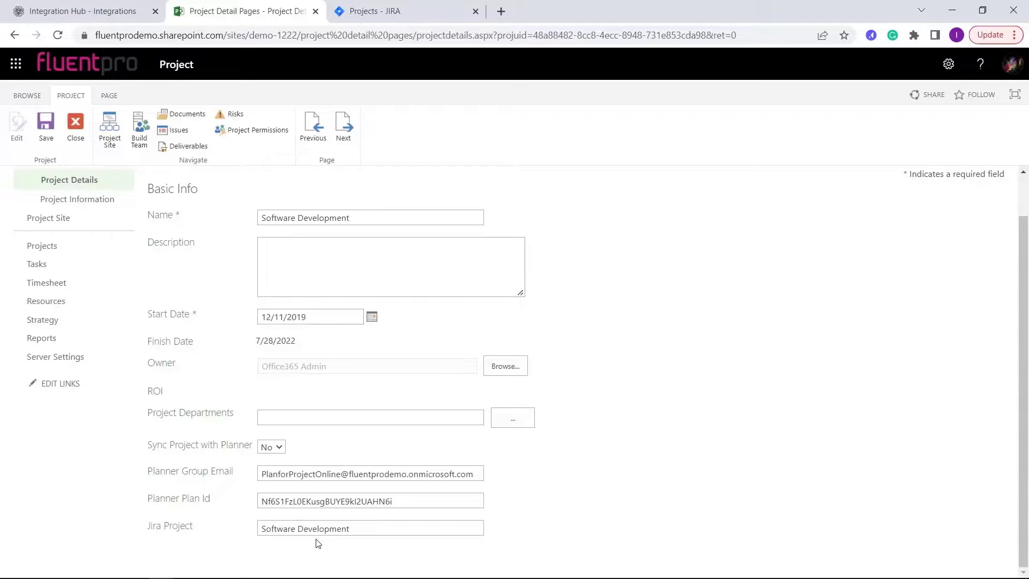
{"action": "left_click", "coordinate": [52, 140]}
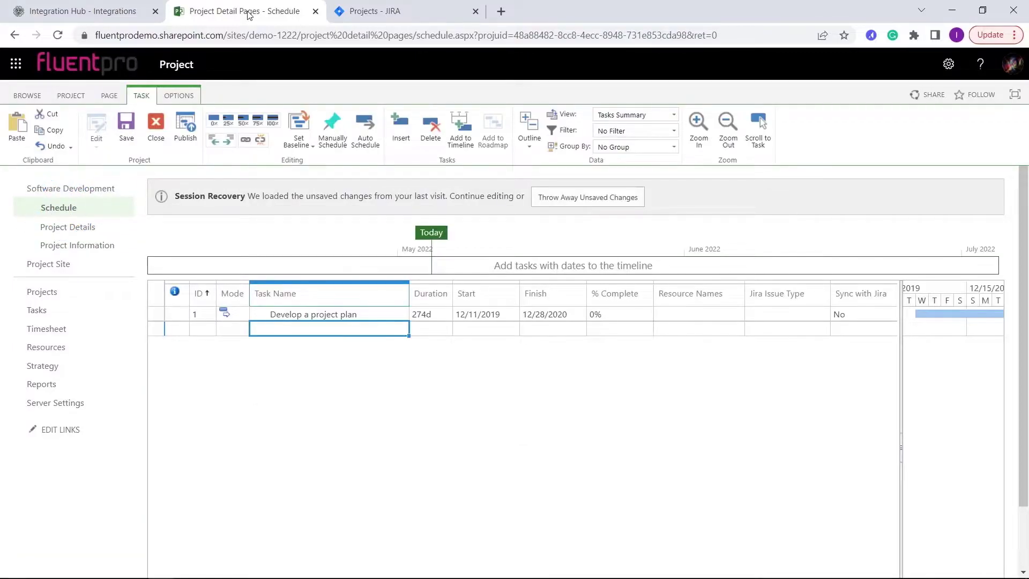
Add four subtasks under Develop a project plan, including Secure core resources and Scope completed.
{"action": "left_click", "coordinate": [312, 329]}
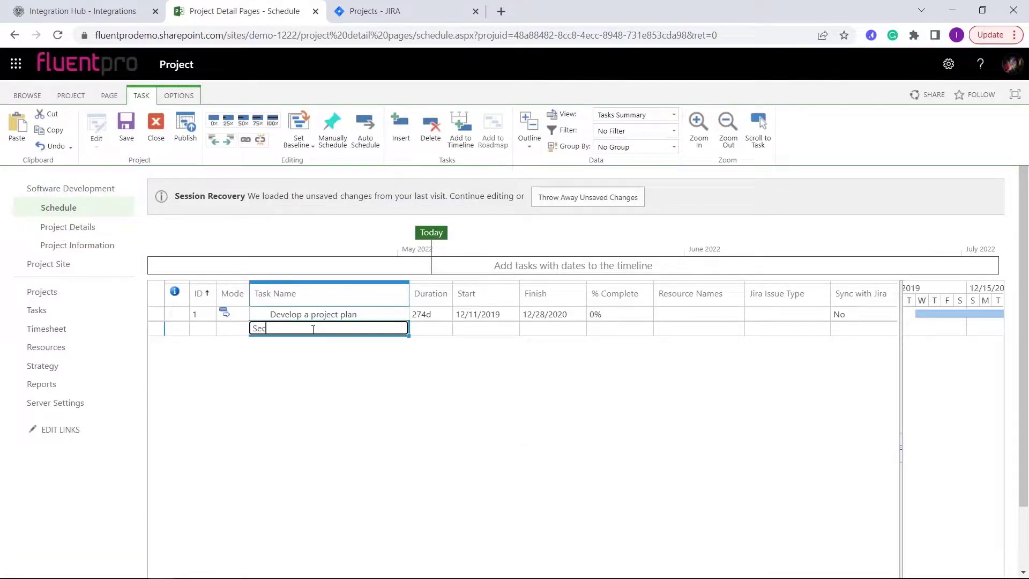
{"action": "type", "text": "Secure Project Sponsorship"}
{"action": "key", "text": "Return"}
{"action": "type", "text": "Defin"}
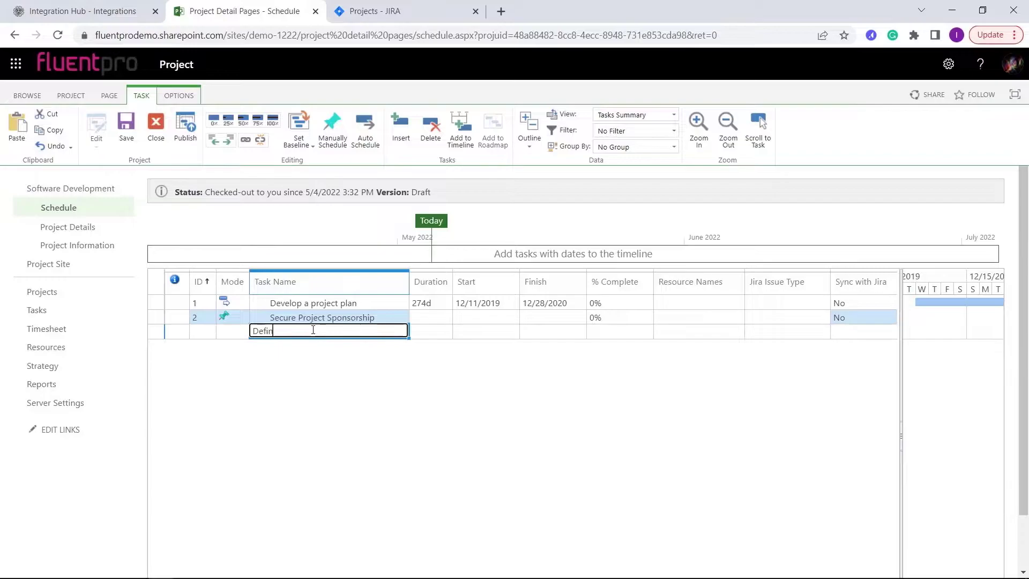
{"action": "type", "text": "e preliminary resources"}
{"action": "key", "text": "Return"}
{"action": "type", "text": "Secure"}
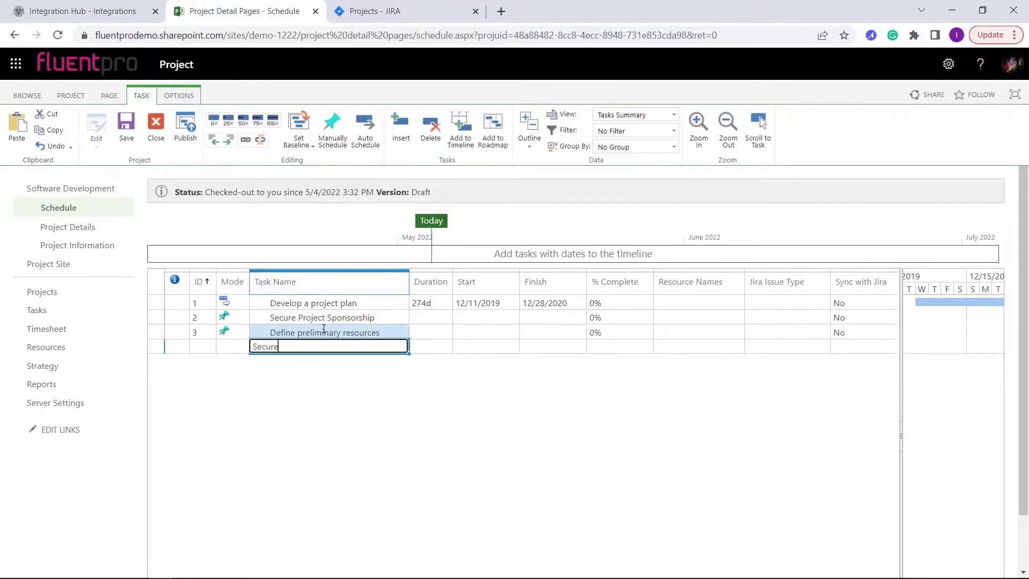
{"action": "type", "text": " core resources"}
{"action": "key", "text": "Return"}
{"action": "type", "text": "ope completed"}
{"action": "key", "text": "Return"}
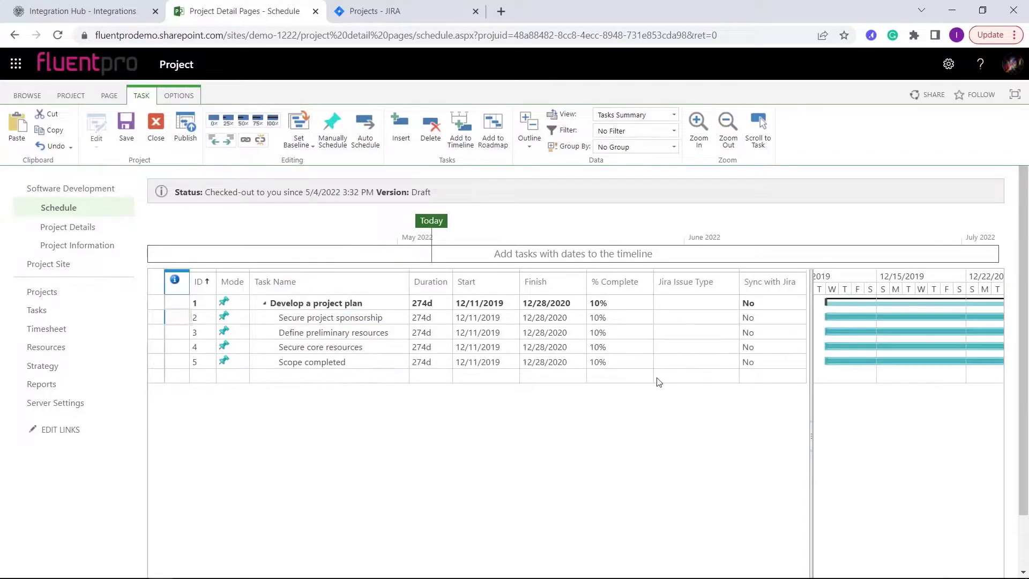
Set Sync with Jira to Yes on Develop a project plan and fill it down to all subtasks.
{"action": "left_click", "coordinate": [782, 306]}
{"action": "left_click", "coordinate": [800, 302]}
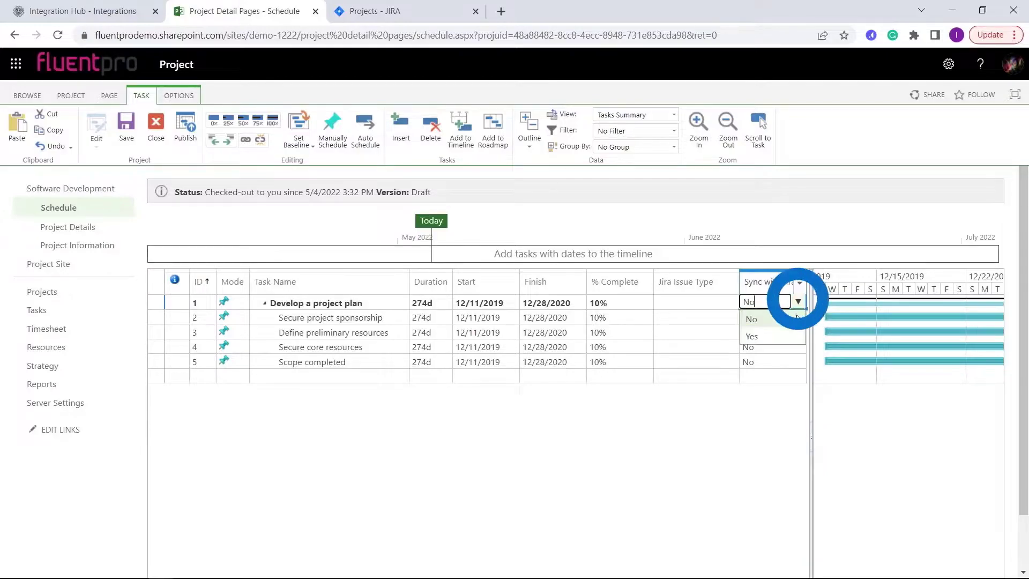
{"action": "left_click", "coordinate": [797, 336]}
{"action": "left_click_drag", "start_coordinate": [804, 309], "coordinate": [804, 362]}
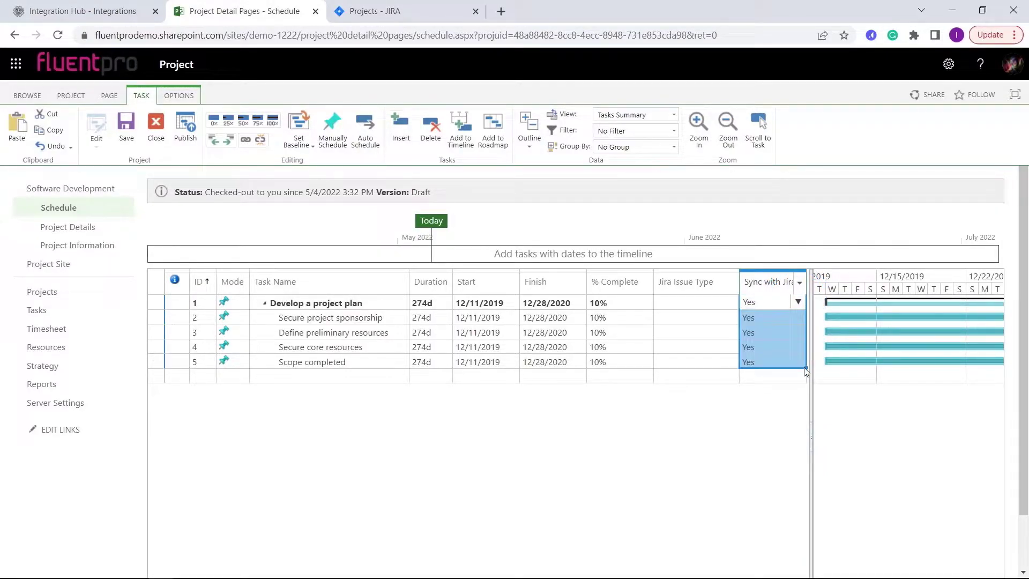
{"action": "left_click", "coordinate": [750, 304]}
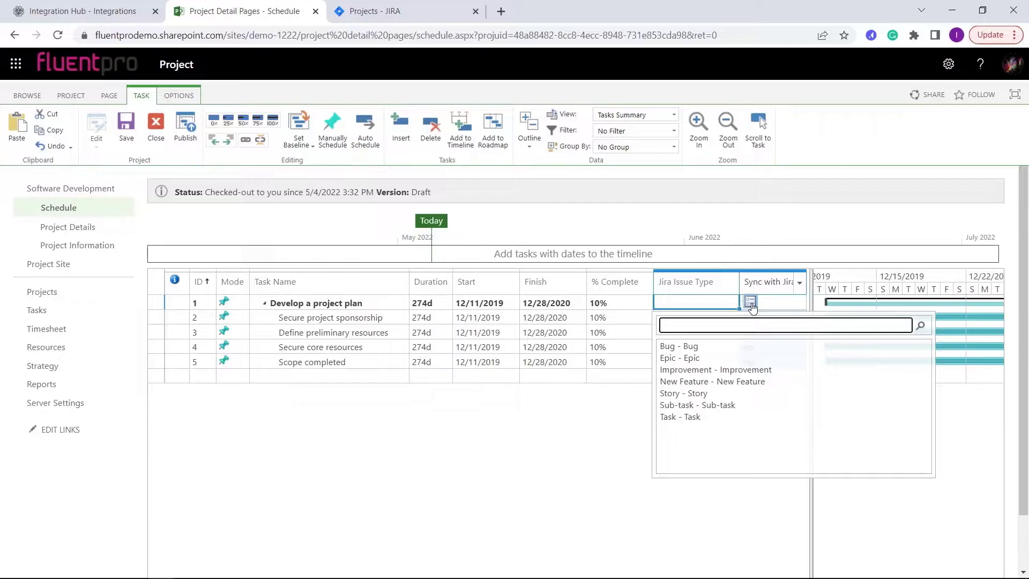
Set Develop a project plan's Jira Issue Type to Task and its four subtasks to Sub-task.
{"action": "left_click", "coordinate": [679, 417]}
{"action": "left_click", "coordinate": [710, 314]}
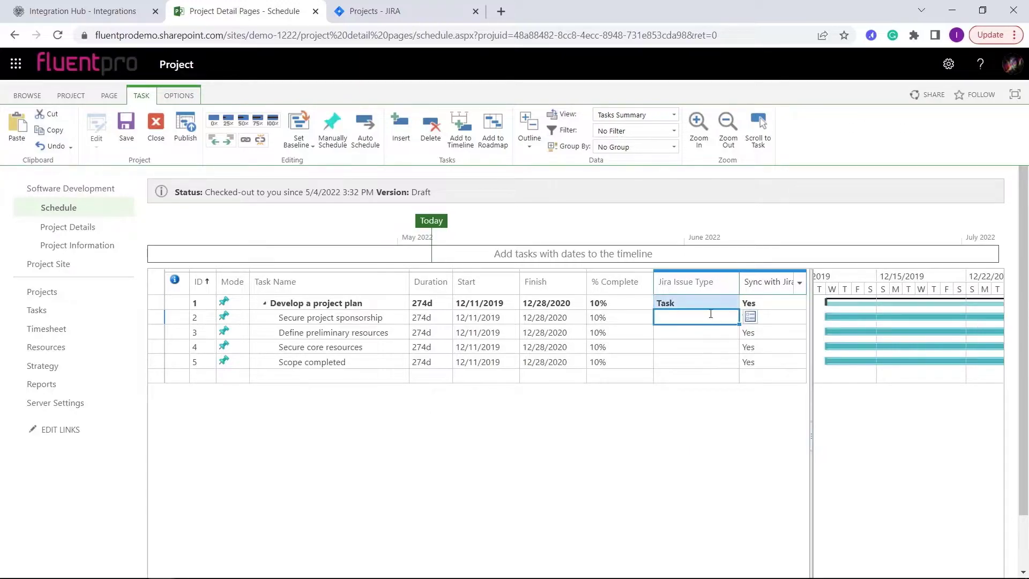
{"action": "left_click", "coordinate": [749, 318]}
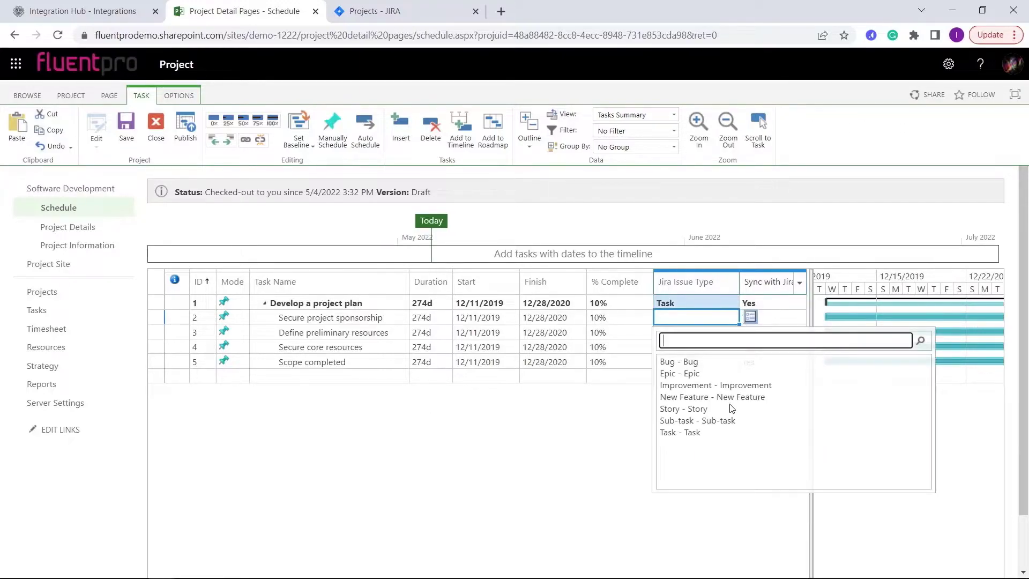
{"action": "left_click", "coordinate": [730, 420]}
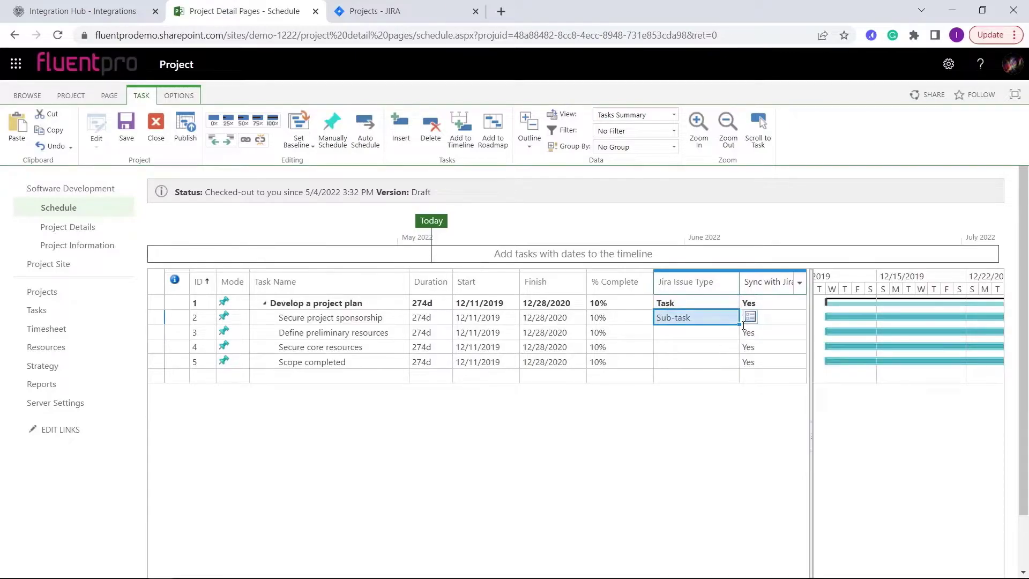
{"action": "left_click_drag", "start_coordinate": [739, 324], "coordinate": [740, 369]}
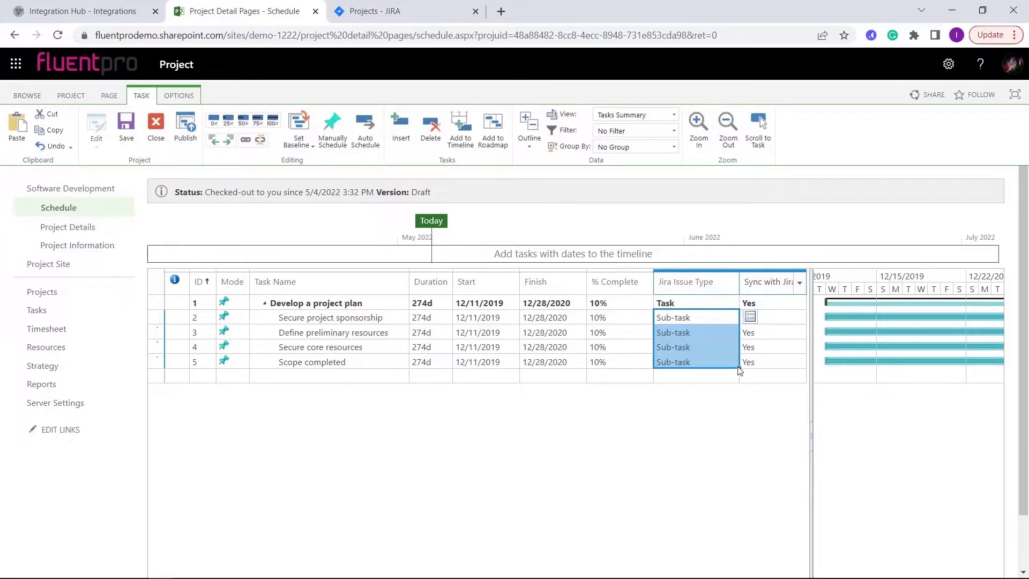
Save, publish and check in the Software Development schedule.
{"action": "left_click", "coordinate": [125, 127]}
{"action": "left_click", "coordinate": [187, 143]}
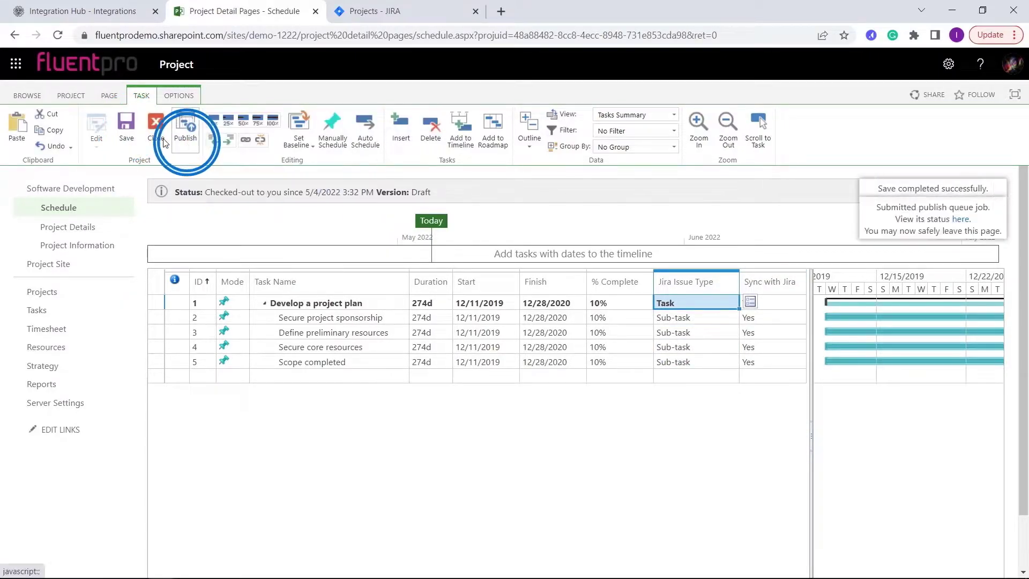
{"action": "left_click", "coordinate": [156, 129]}
{"action": "left_click", "coordinate": [544, 359]}
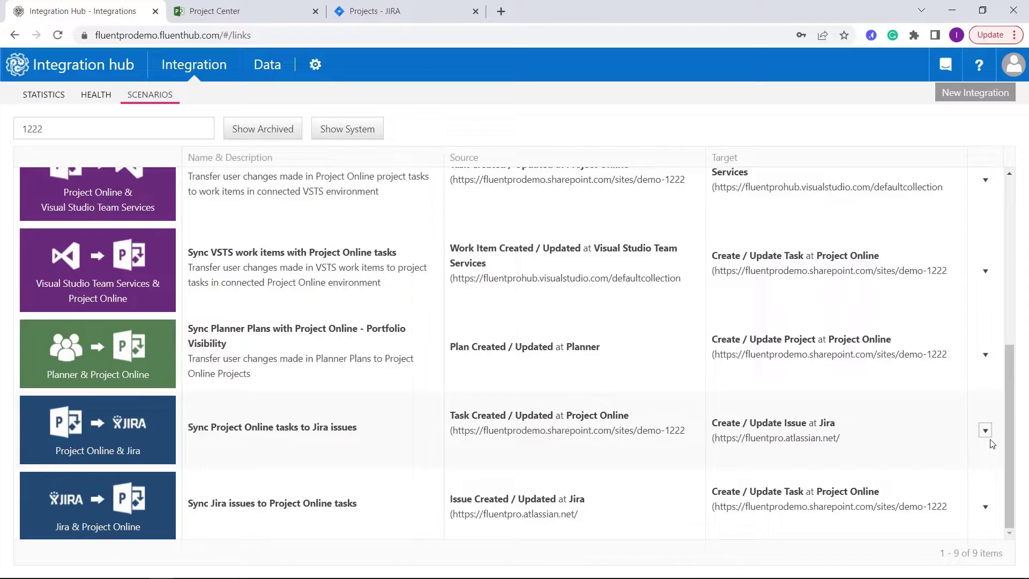
Run the 'Sync Project Online tasks to Jira issues' scenario now.
{"action": "left_click", "coordinate": [986, 430]}
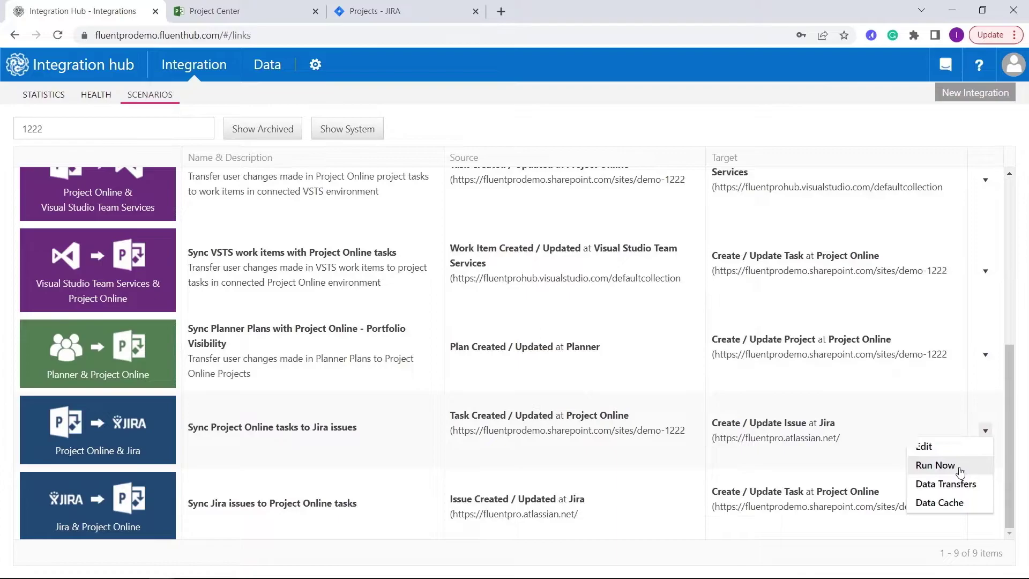
{"action": "left_click", "coordinate": [934, 465]}
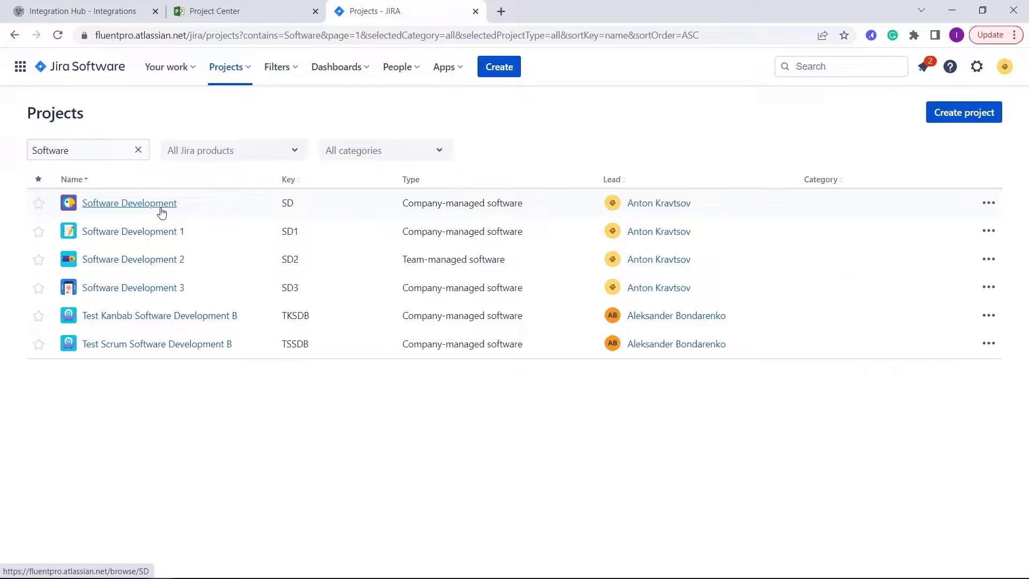
Open Software Development from the Jira projects list to view its synced issues.
{"action": "left_click", "coordinate": [161, 205]}
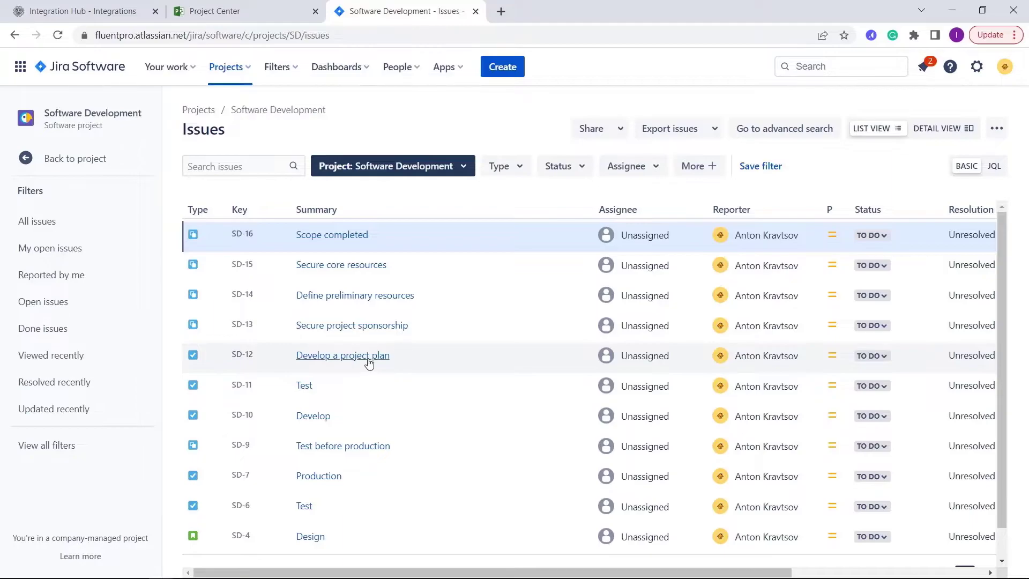
Under SD-12, create sub-tasks Conduct needs analysis, Develop preliminary budget and Review software specifications.
{"action": "left_click", "coordinate": [368, 355]}
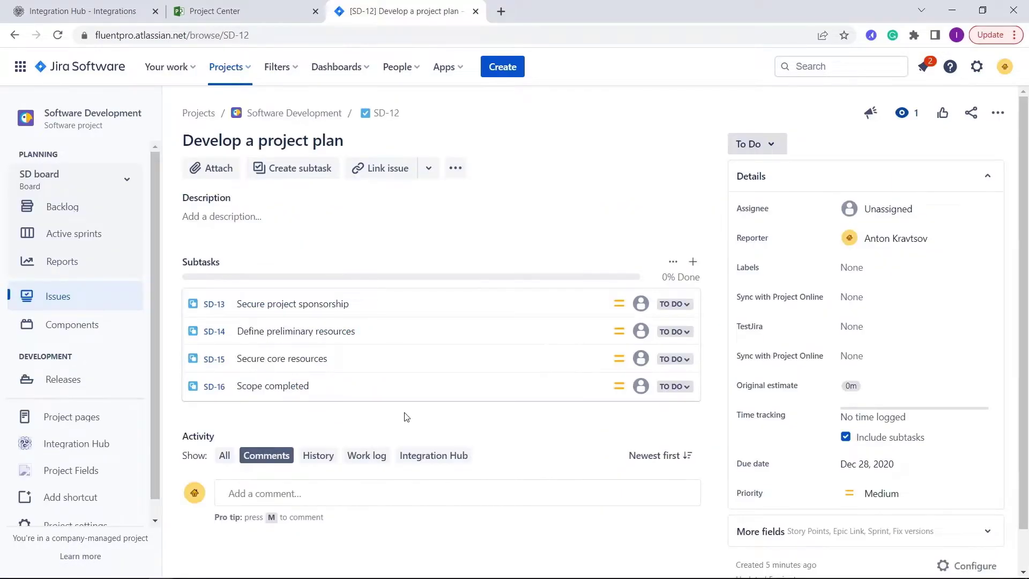
{"action": "left_click", "coordinate": [692, 261]}
{"action": "type", "text": "Conduct needs analysis"}
{"action": "key", "text": "Return"}
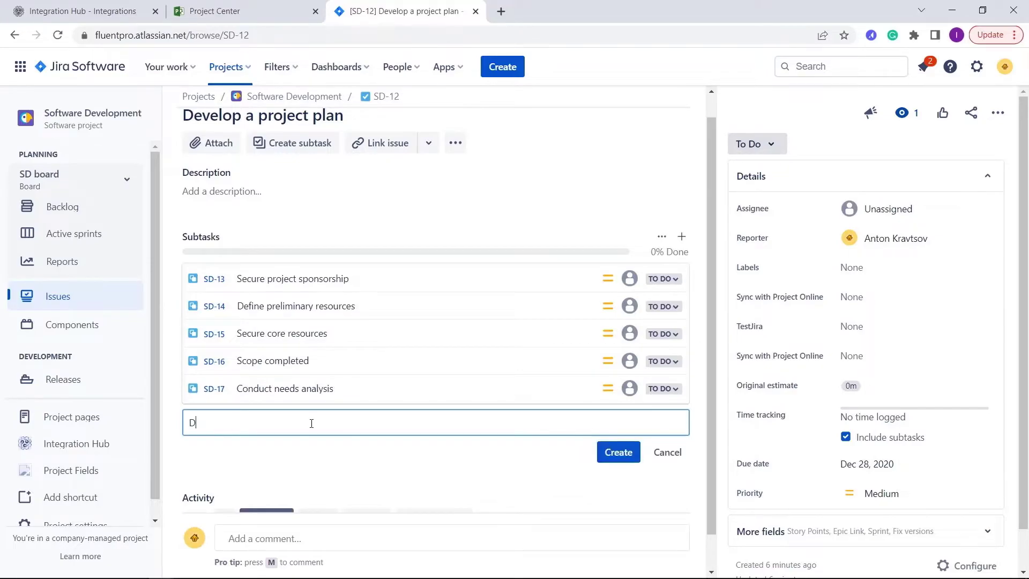
{"action": "type", "text": "Develop preliminary budget"}
{"action": "key", "text": "Return"}
{"action": "type", "text": "Review software specifications"}
{"action": "key", "text": "Return"}
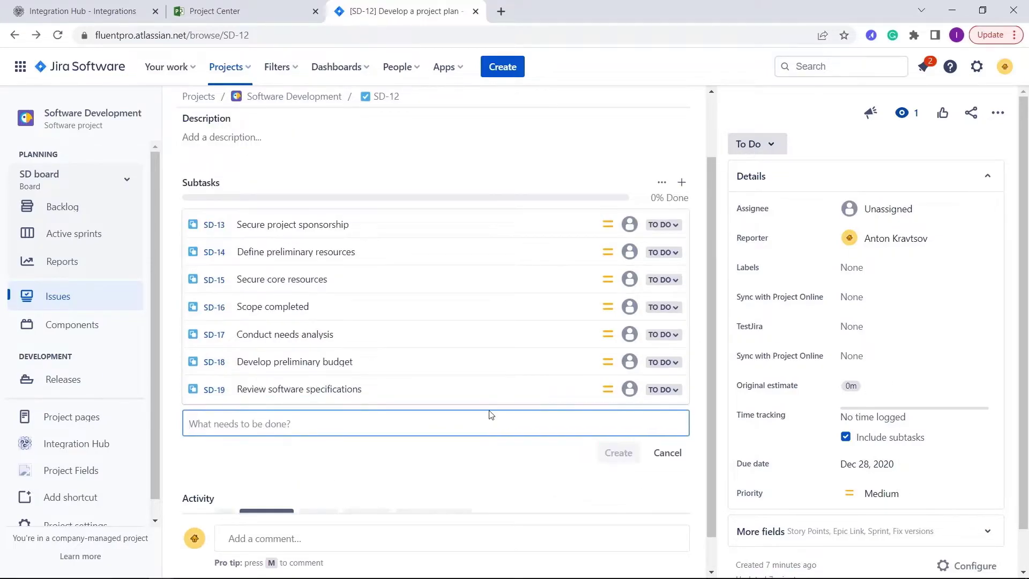
On Conduct needs analysis, set Sync with Project Online to Yes and log 1h.
{"action": "left_click", "coordinate": [426, 333]}
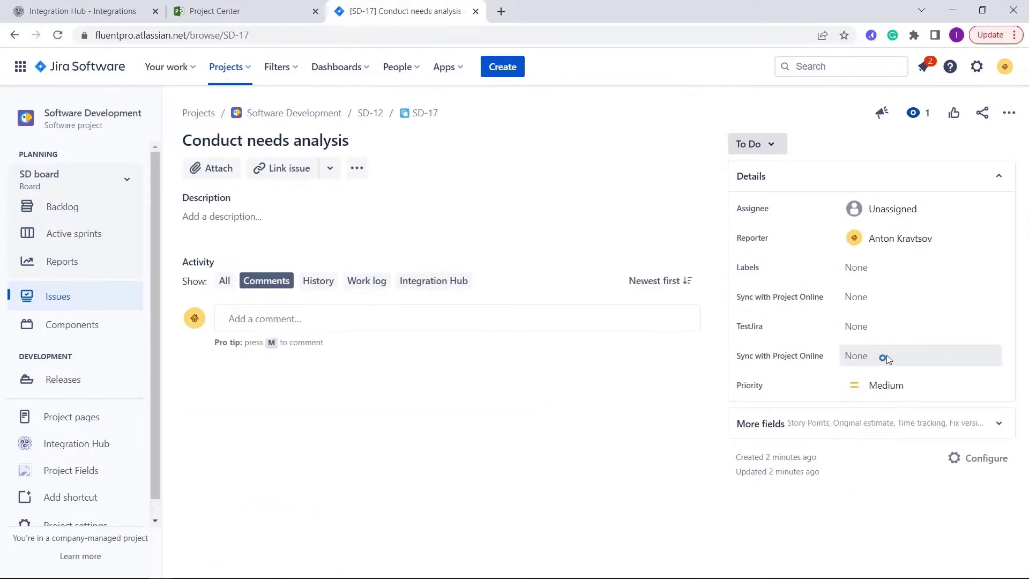
{"action": "left_click", "coordinate": [884, 358]}
{"action": "left_click", "coordinate": [885, 391]}
{"action": "left_click", "coordinate": [367, 281]}
{"action": "type", "text": "1h"}
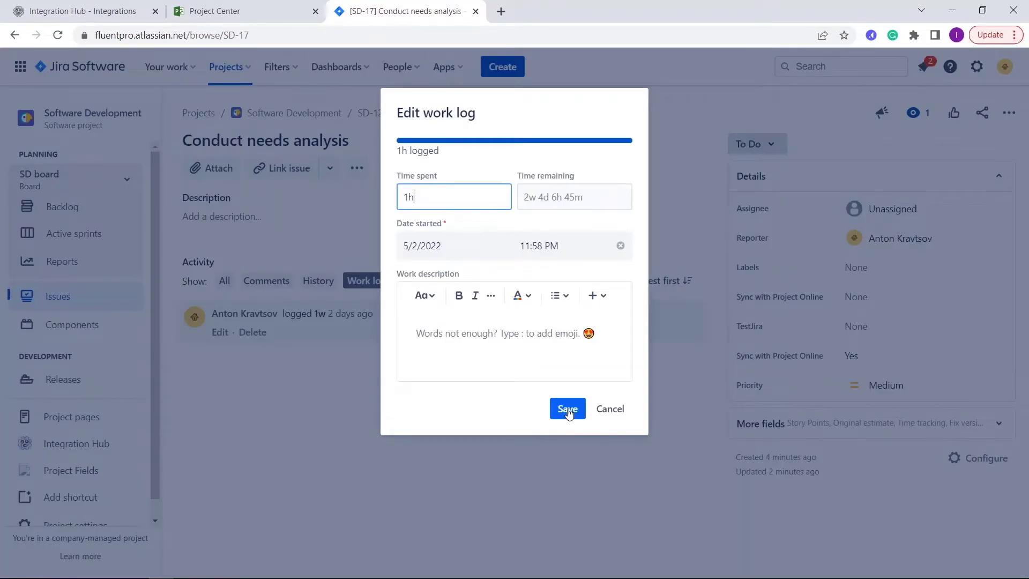
{"action": "left_click", "coordinate": [567, 410]}
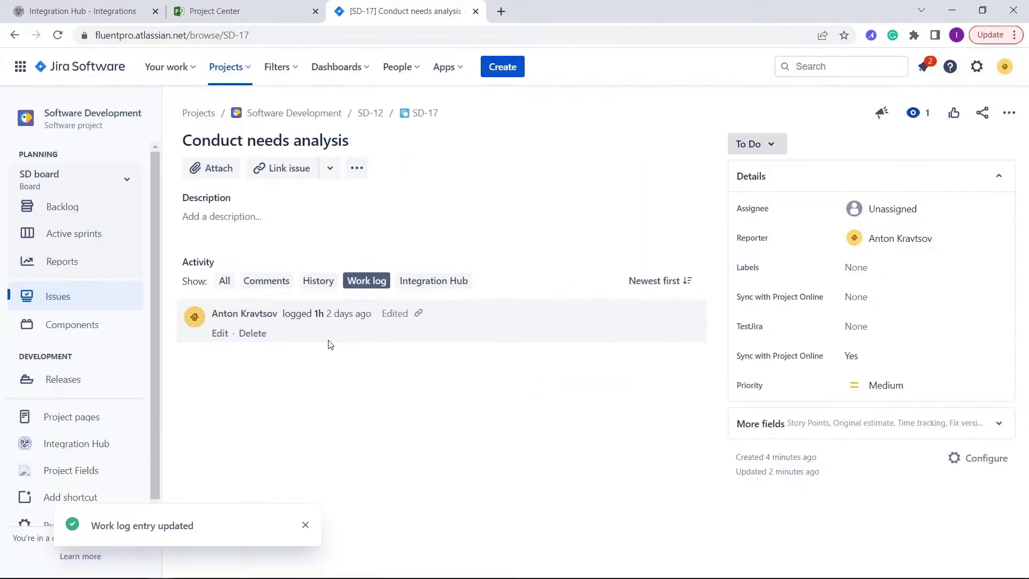
On Secure core resources, log 1h and enable Project Online sync, then return to SD-12.
{"action": "left_click", "coordinate": [292, 360]}
{"action": "left_click", "coordinate": [366, 280]}
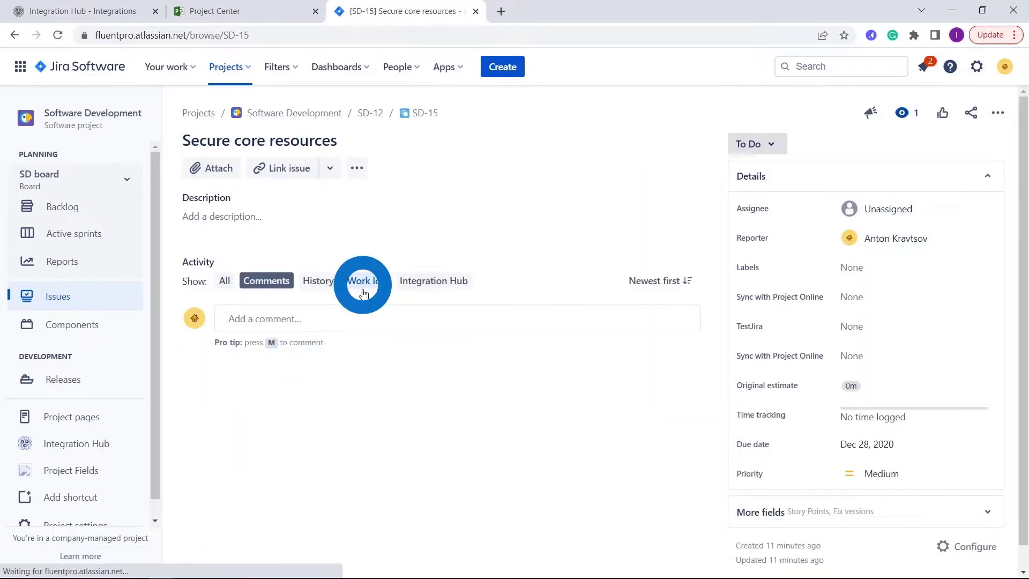
{"action": "left_click", "coordinate": [434, 519]}
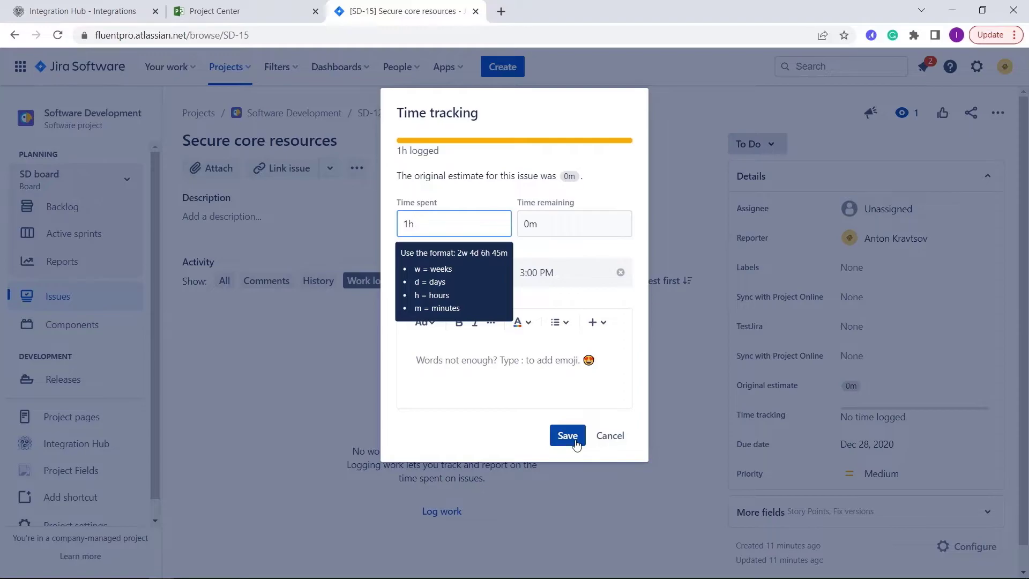
{"action": "left_click", "coordinate": [567, 436]}
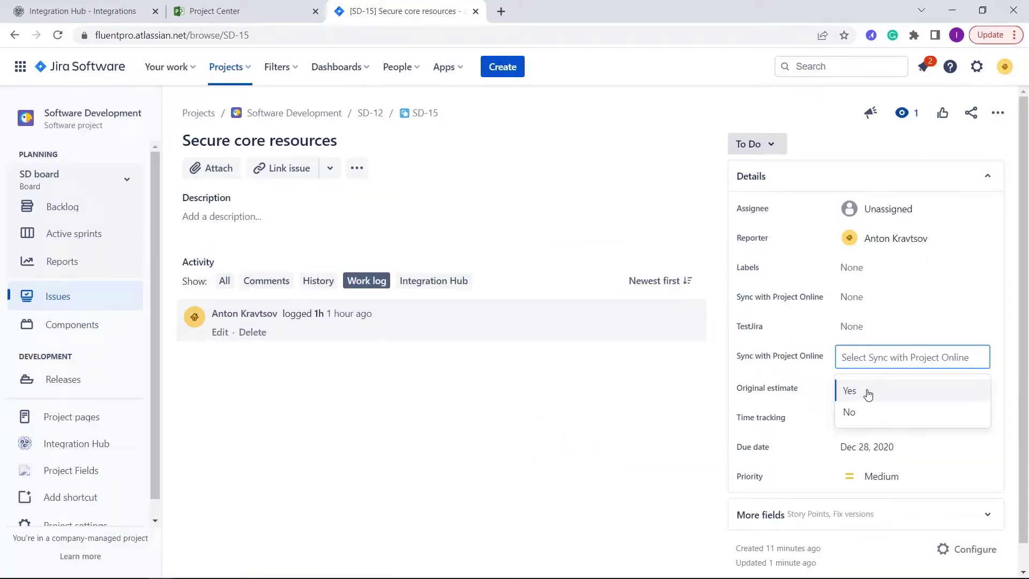
{"action": "left_click", "coordinate": [867, 394]}
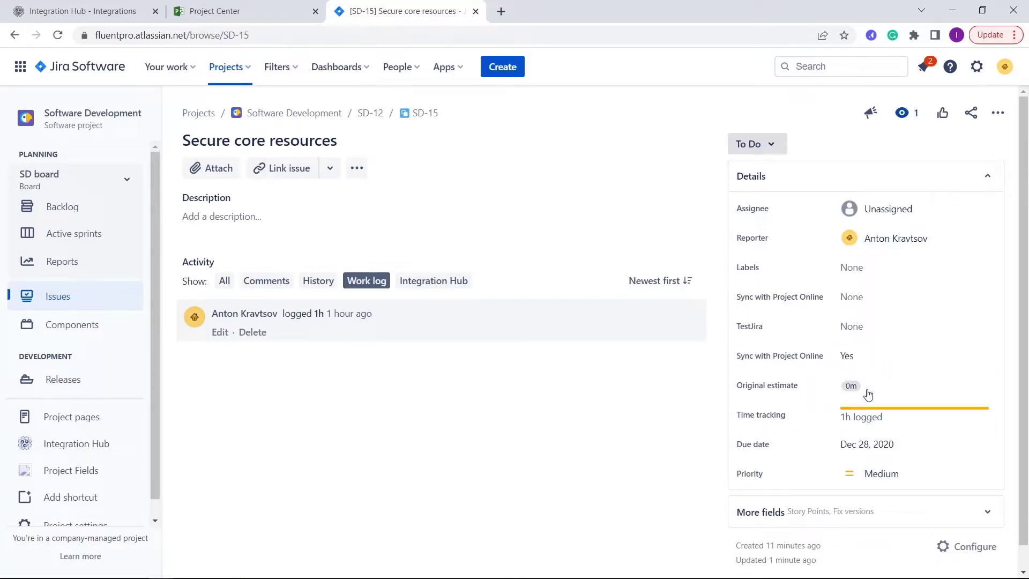
{"action": "left_click", "coordinate": [370, 114]}
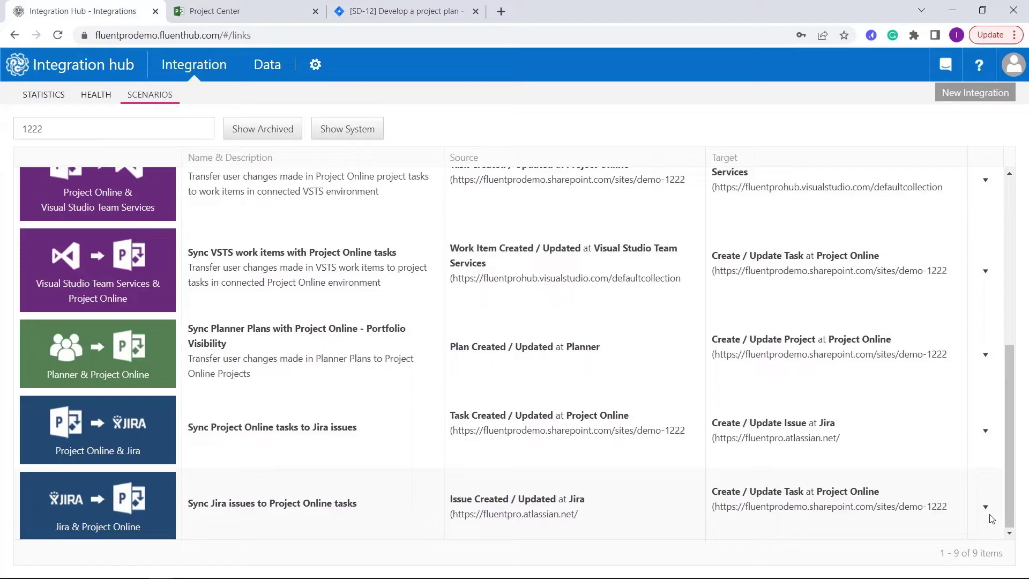
Run the 'Sync Jira issues to Project Online tasks' scenario immediately.
{"action": "left_click", "coordinate": [985, 507]}
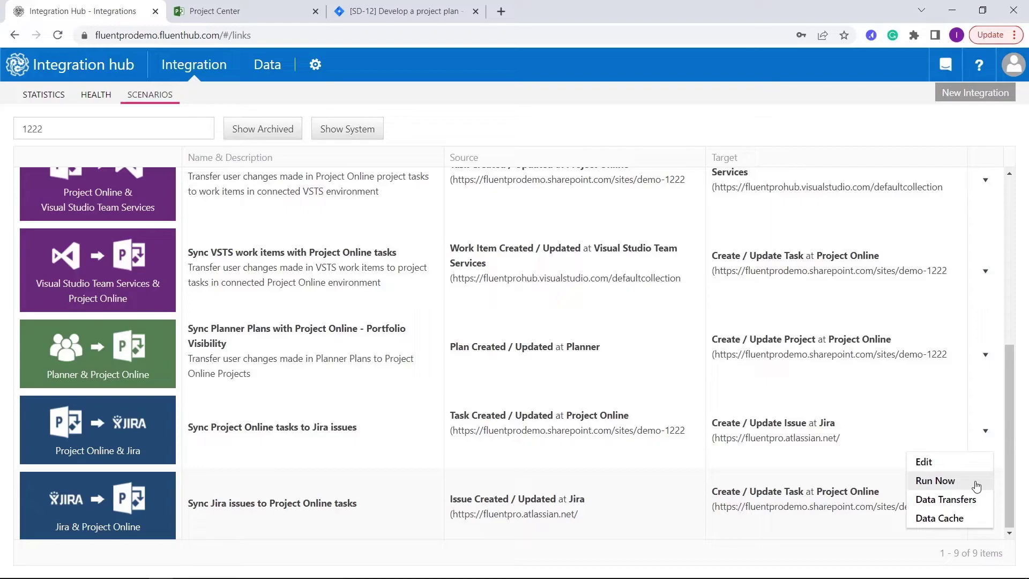
{"action": "left_click", "coordinate": [976, 486]}
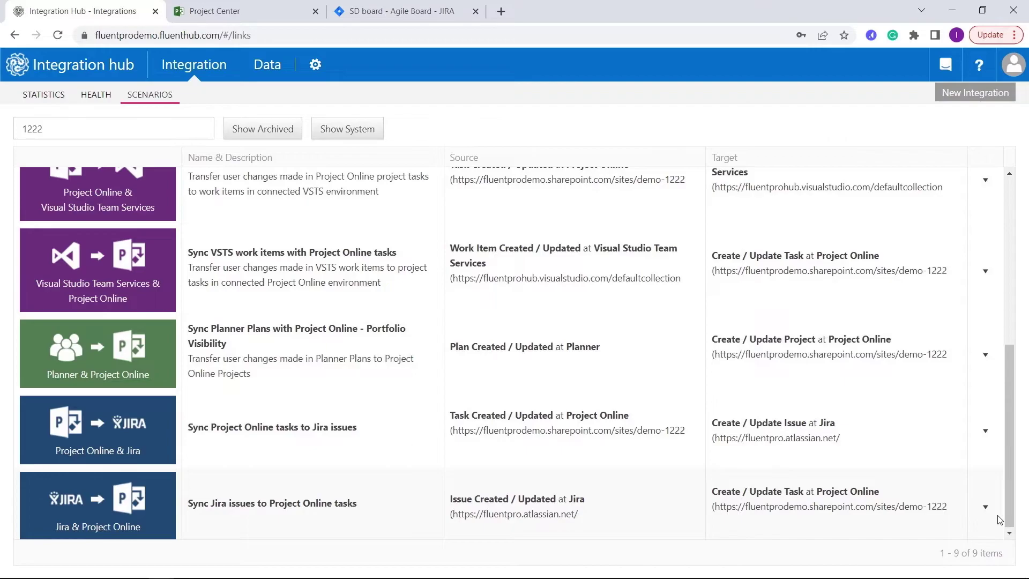
{"action": "key", "text": "ctrl+Tab"}
Open the Software Development project from Project Center to review the Jira-synced sub-tasks.
{"action": "left_click", "coordinate": [268, 368]}
Show the Edit, Run Now, Data Transfers and Data Cache actions for 'Sync Project Online tasks to Jira issues'.
{"action": "left_click", "coordinate": [986, 430]}
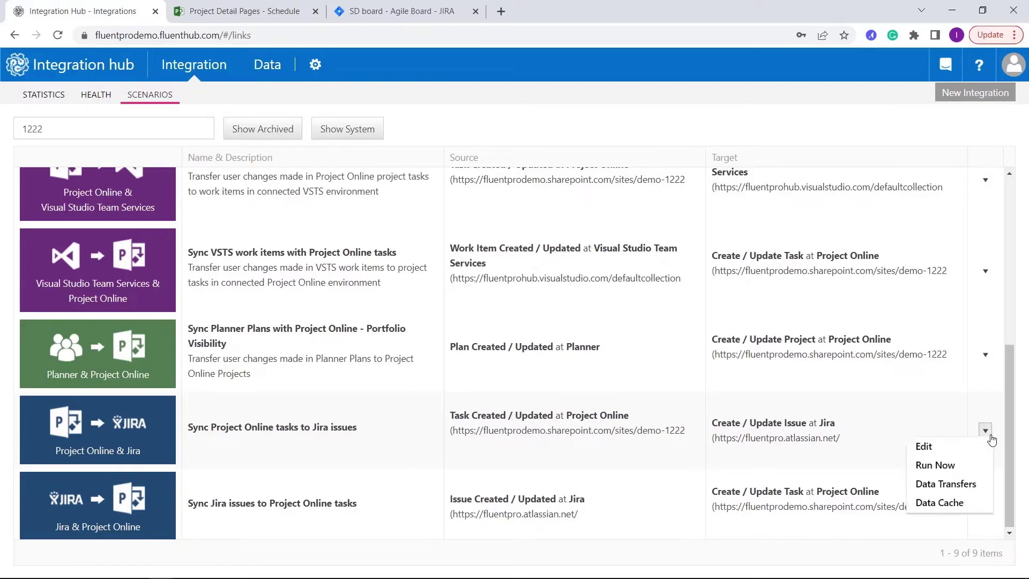